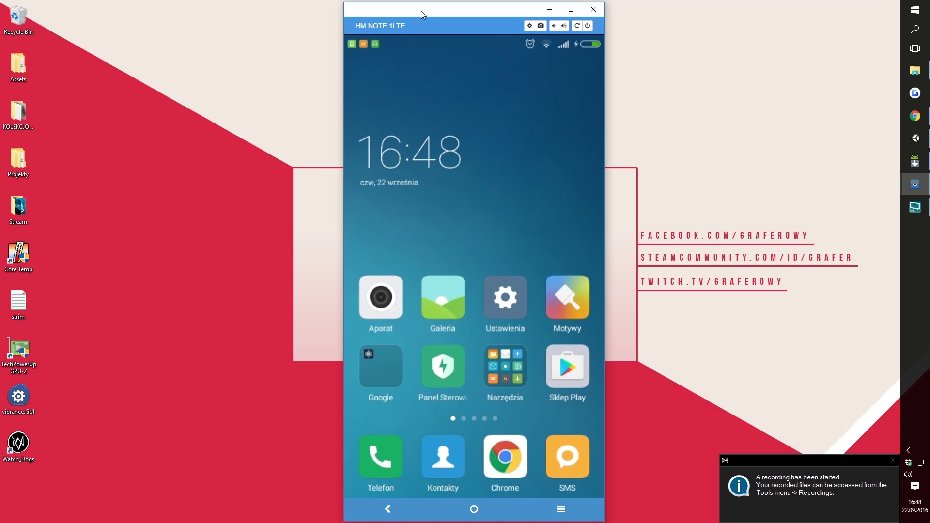
In the mirrored phone's Settings, go to Informacje o telefonie (About phone)
{"action": "left_click", "coordinate": [505, 292]}
{"action": "scroll", "coordinate": [486, 257], "scroll_direction": "down", "scroll_amount": 5}
{"action": "scroll", "coordinate": [487, 257], "scroll_direction": "down", "scroll_amount": 5}
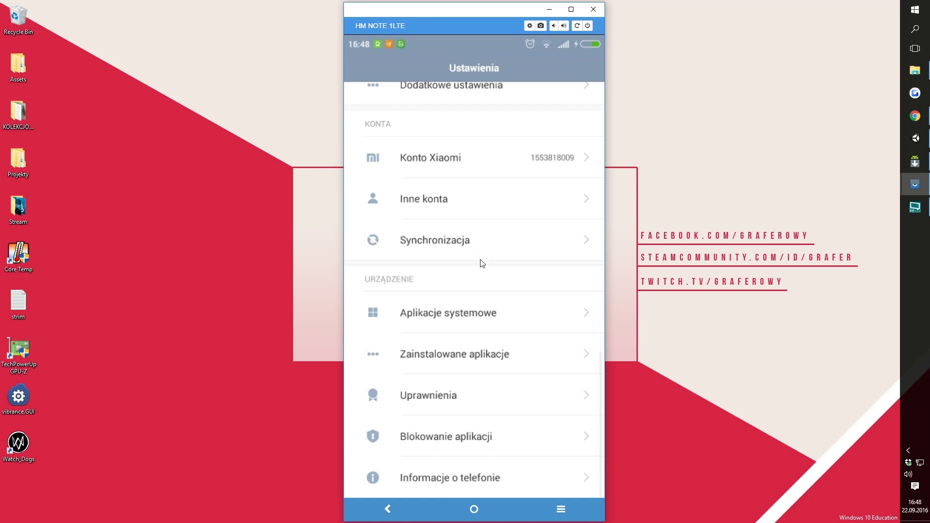
{"action": "left_click", "coordinate": [484, 487]}
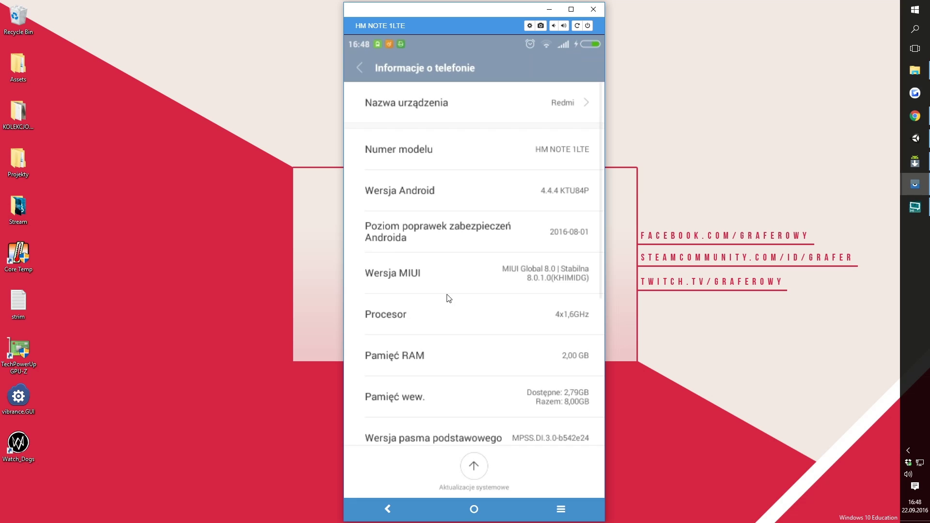
Tap Wersja MIUI until developer mode is enabled, then return to the Settings list
{"action": "scroll", "coordinate": [438, 245], "scroll_direction": "down", "scroll_amount": 1}
{"action": "scroll", "coordinate": [445, 305], "scroll_direction": "down", "scroll_amount": 1}
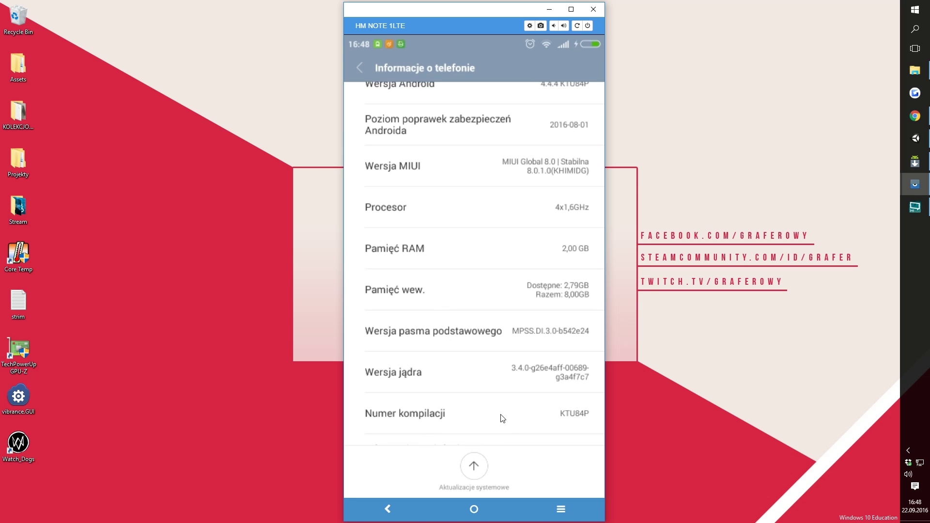
{"action": "scroll", "coordinate": [491, 256], "scroll_direction": "up", "scroll_amount": 1}
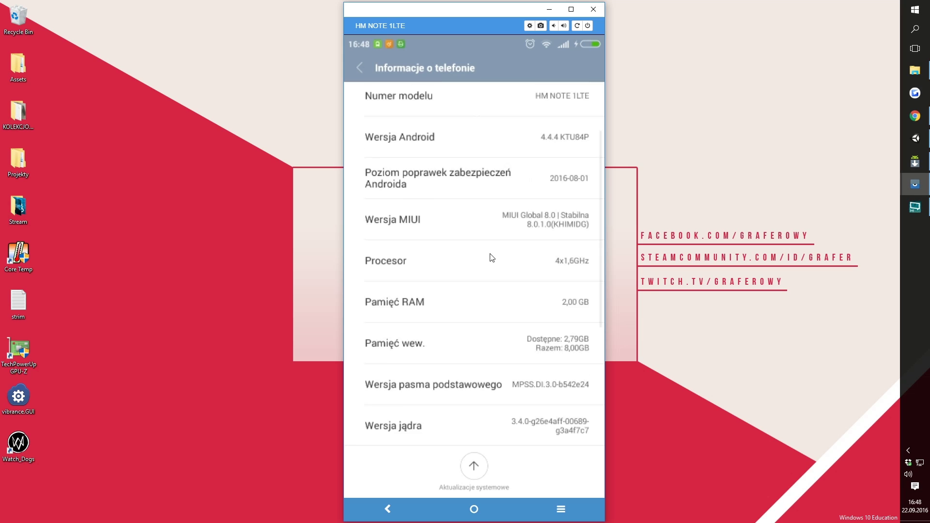
{"action": "scroll", "coordinate": [468, 257], "scroll_direction": "up", "scroll_amount": 1}
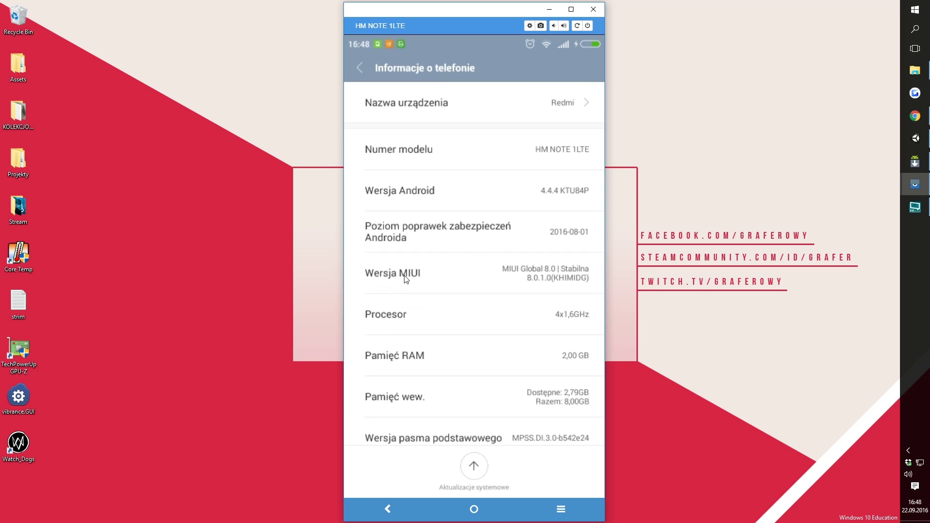
{"action": "left_click", "coordinate": [487, 275]}
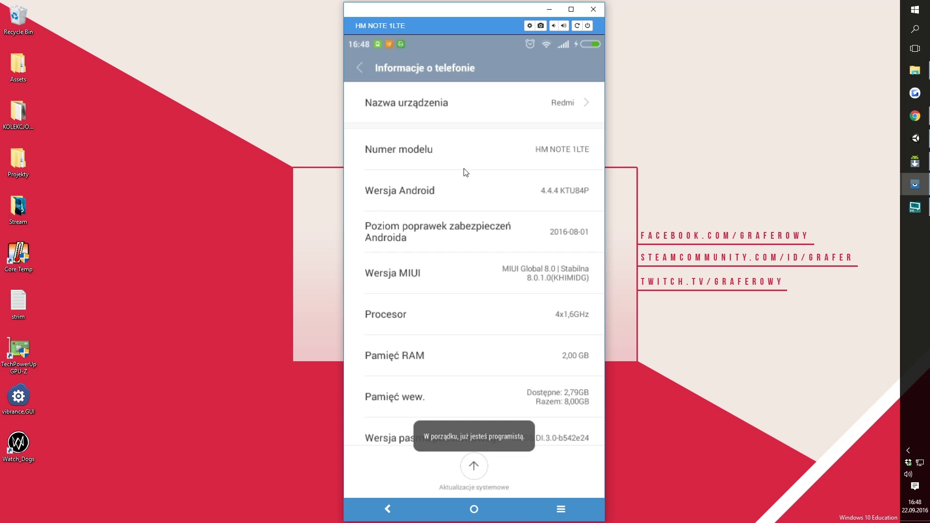
{"action": "left_click", "coordinate": [360, 68]}
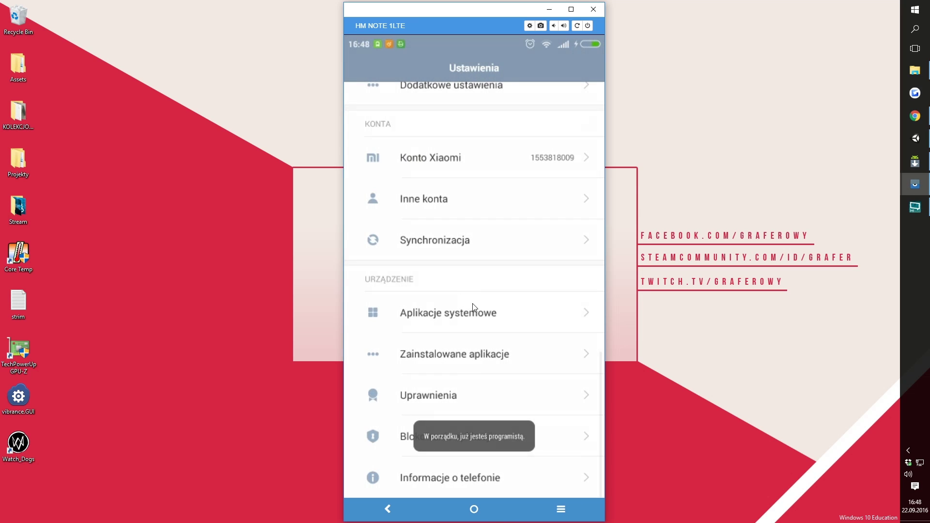
{"action": "scroll", "coordinate": [480, 291], "scroll_direction": "up", "scroll_amount": 5}
Confirm Debugowanie USB is on under Dodatkowe ustawienia > Opcje programistyczne, then launch Sklep Play from home
{"action": "left_click", "coordinate": [483, 245]}
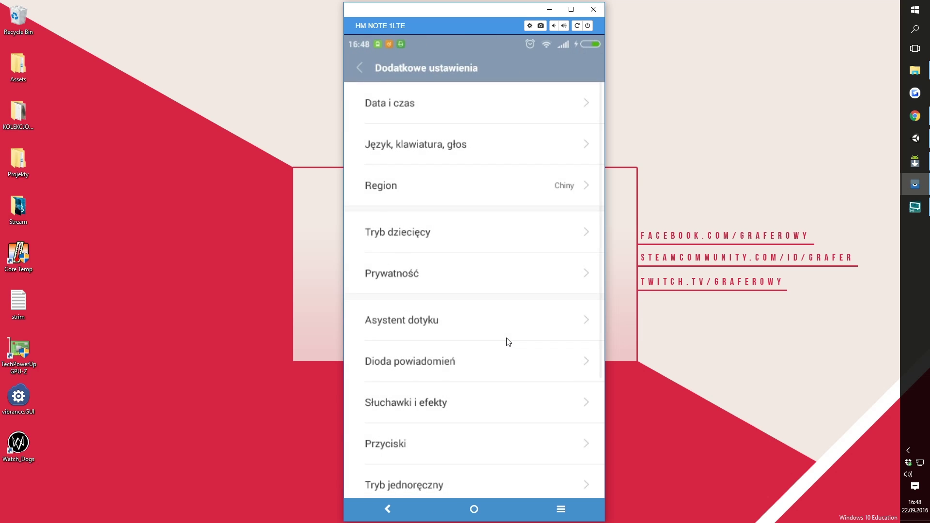
{"action": "scroll", "coordinate": [480, 402], "scroll_direction": "down", "scroll_amount": 3}
{"action": "left_click", "coordinate": [458, 417]}
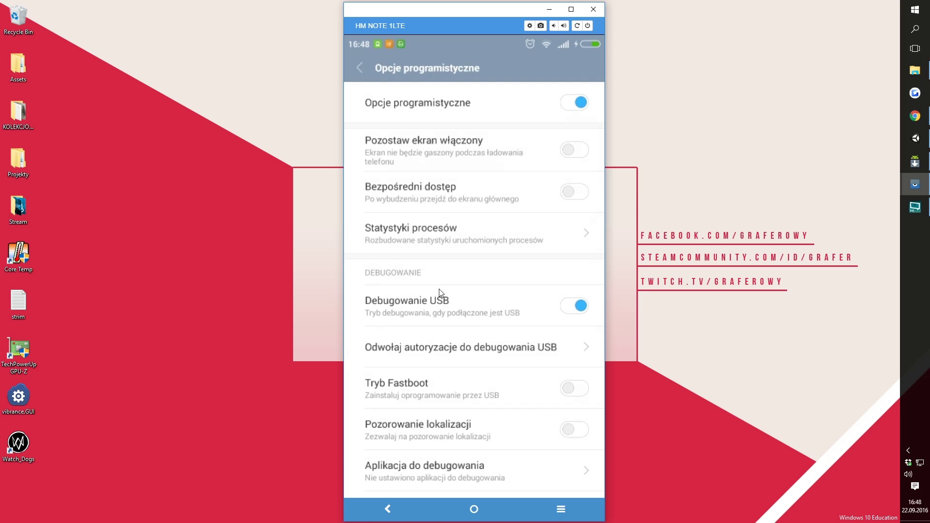
{"action": "left_click", "coordinate": [474, 509]}
{"action": "left_click", "coordinate": [572, 381]}
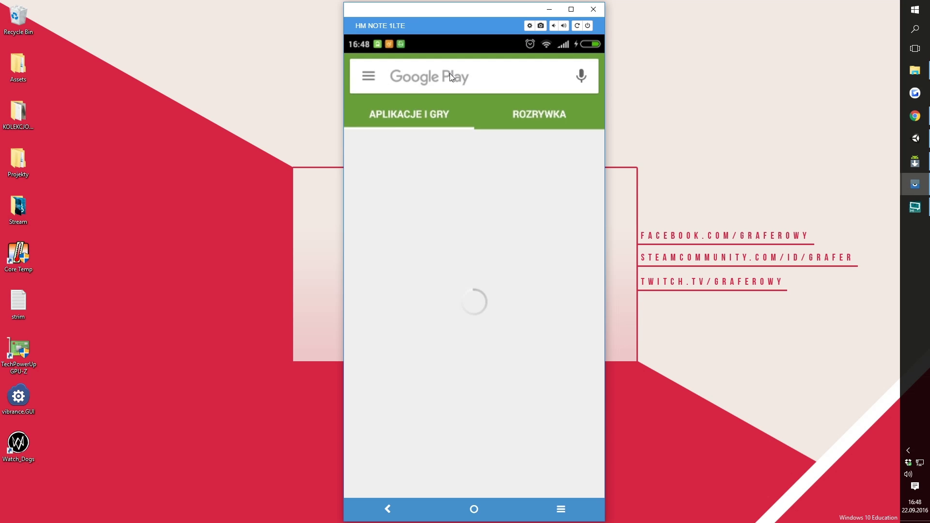
Search Google Play for 'unity remote' and launch Unity Remote 5 with OTWÓRZ
{"action": "left_click", "coordinate": [450, 78]}
{"action": "left_click", "coordinate": [442, 114]}
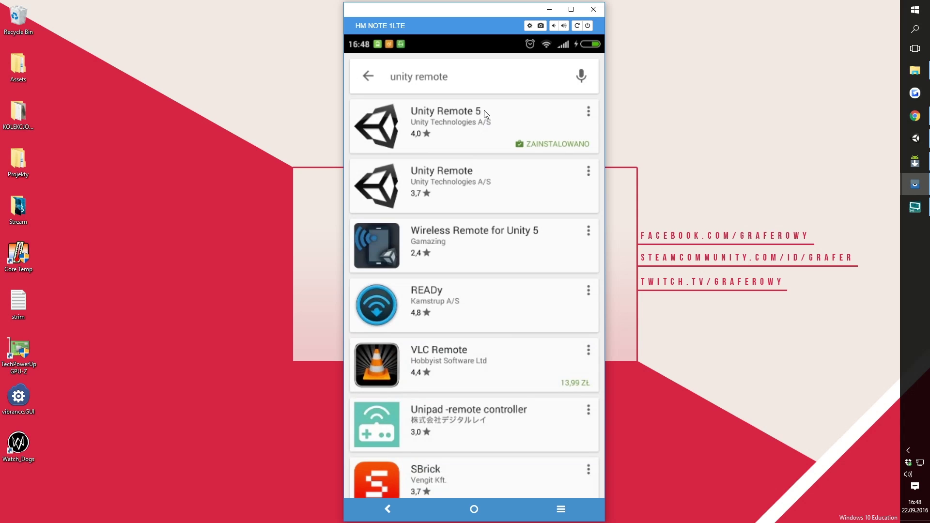
{"action": "left_click", "coordinate": [472, 110]}
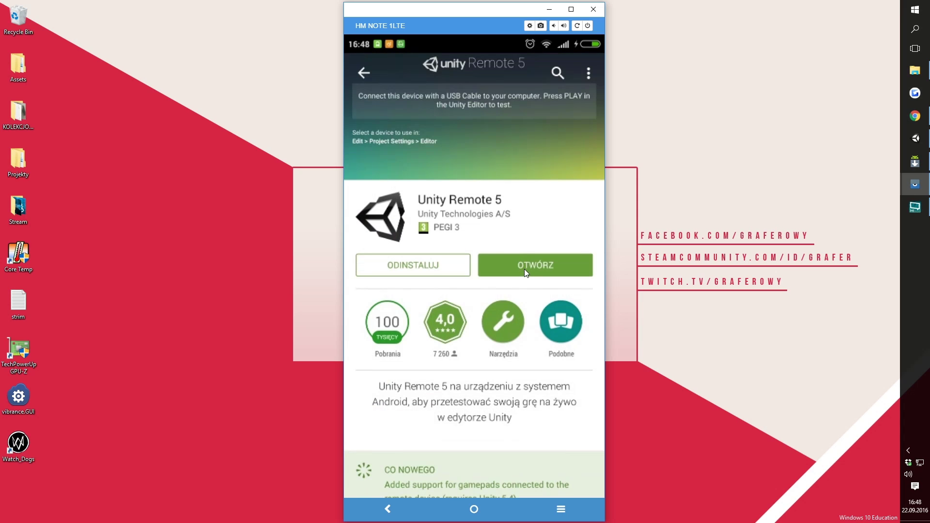
{"action": "left_click", "coordinate": [526, 271]}
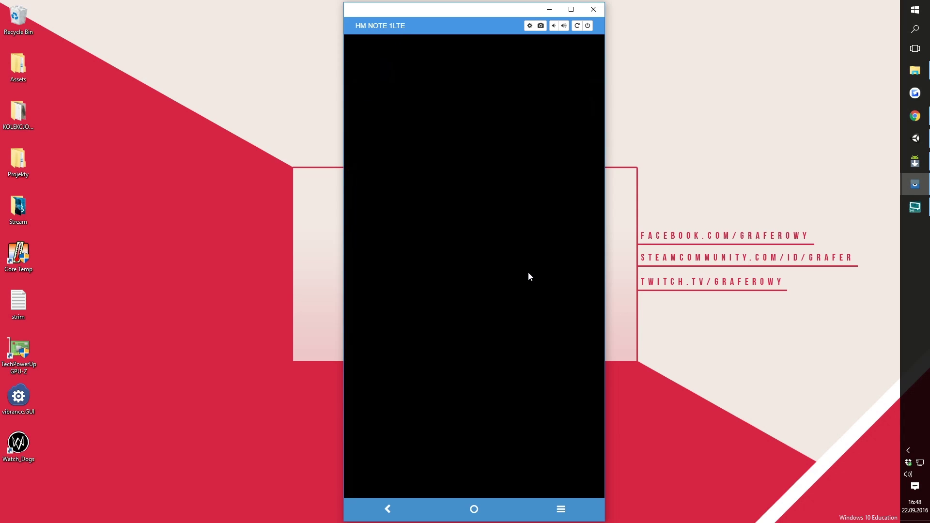
{"action": "left_click", "coordinate": [916, 122]}
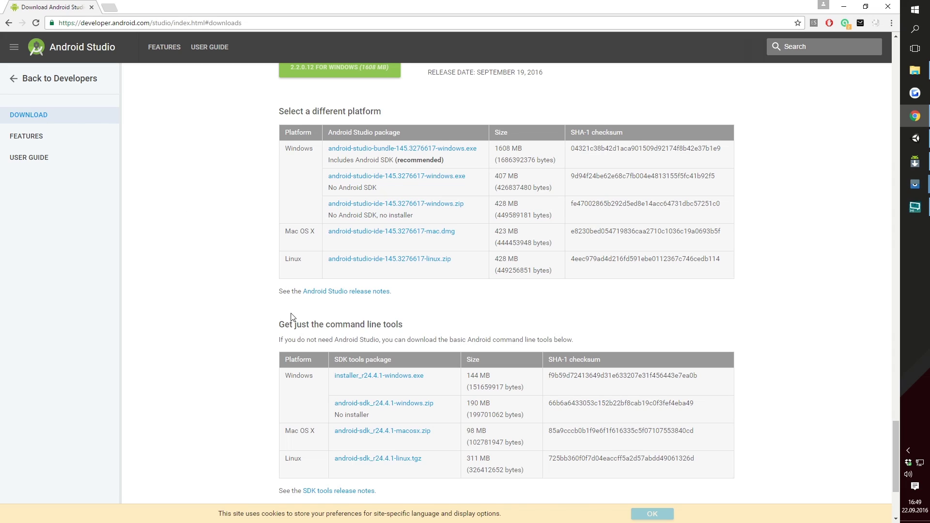
Review the 'Get just the command line tools' downloads, then open the Downloads\android folder
{"action": "left_click_drag", "start_coordinate": [382, 325], "coordinate": [325, 325]}
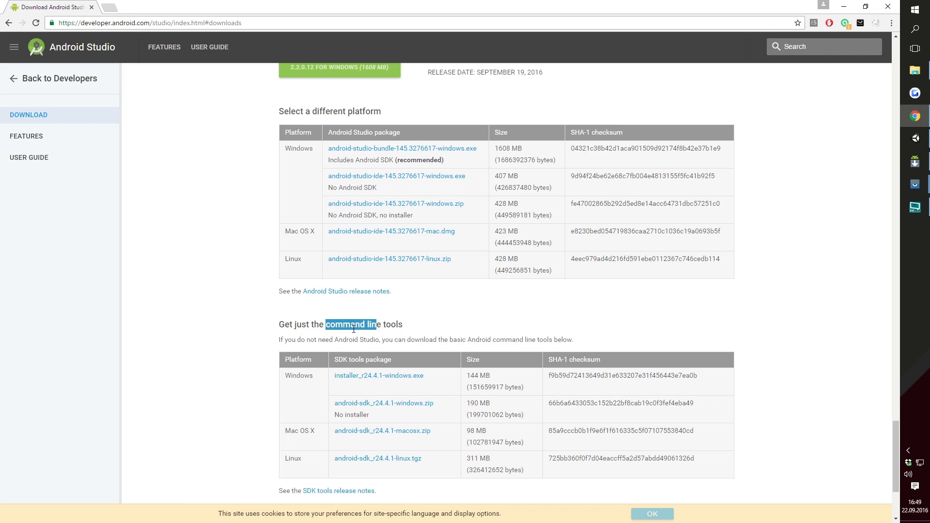
{"action": "left_click", "coordinate": [326, 325]}
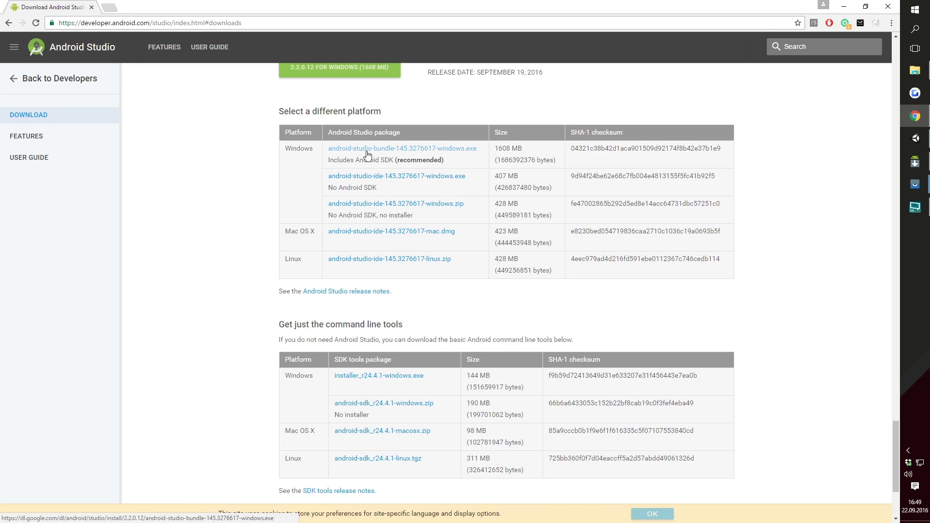
{"action": "left_click", "coordinate": [914, 70]}
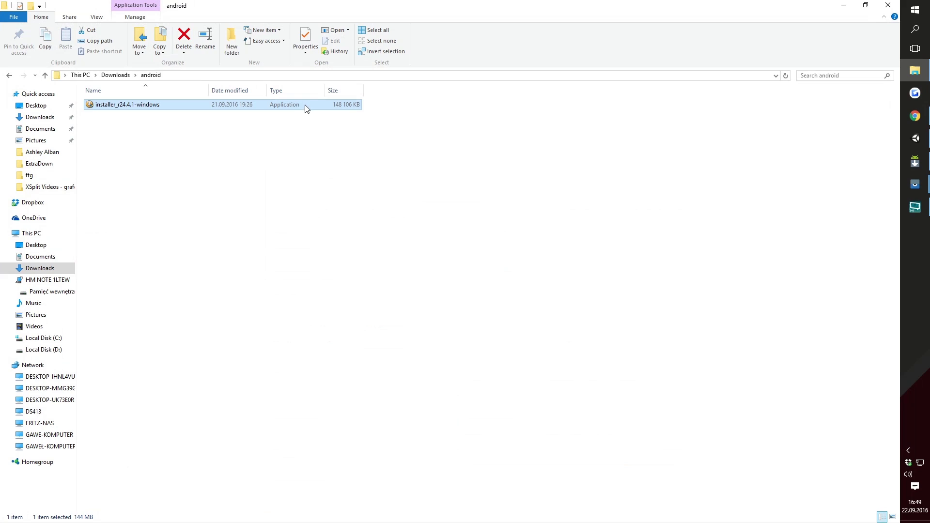
Run installer_r24.4.1-windows through the SDK Tools wizard, then check installed packages in Android SDK Manager
{"action": "double_click", "coordinate": [306, 103]}
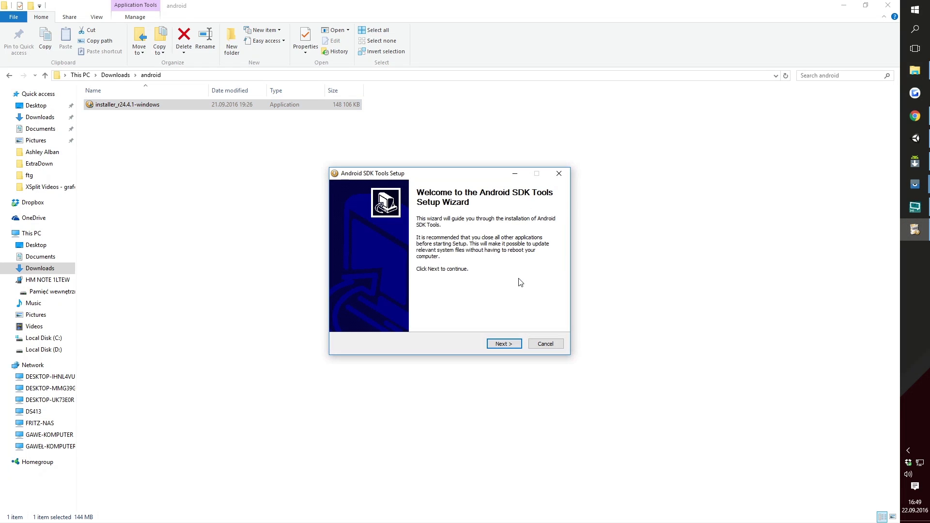
{"action": "left_click", "coordinate": [510, 344]}
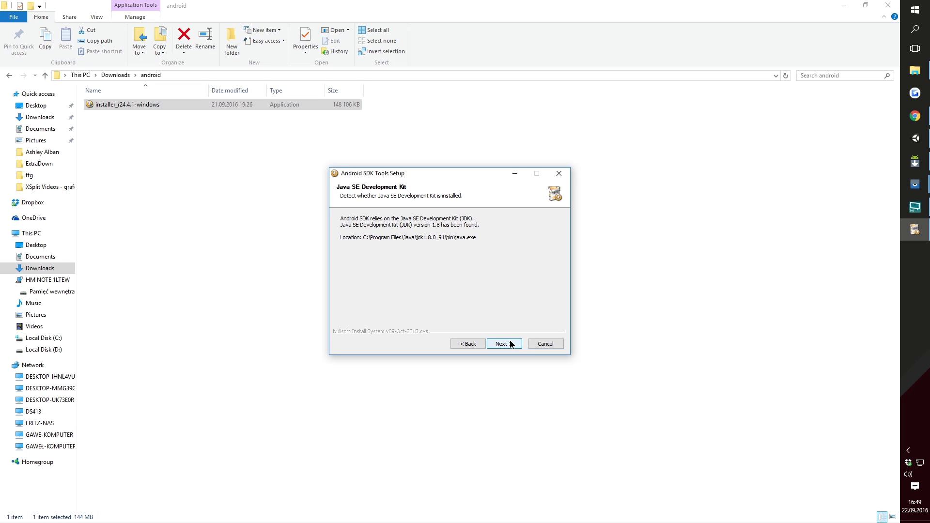
{"action": "left_click", "coordinate": [510, 343]}
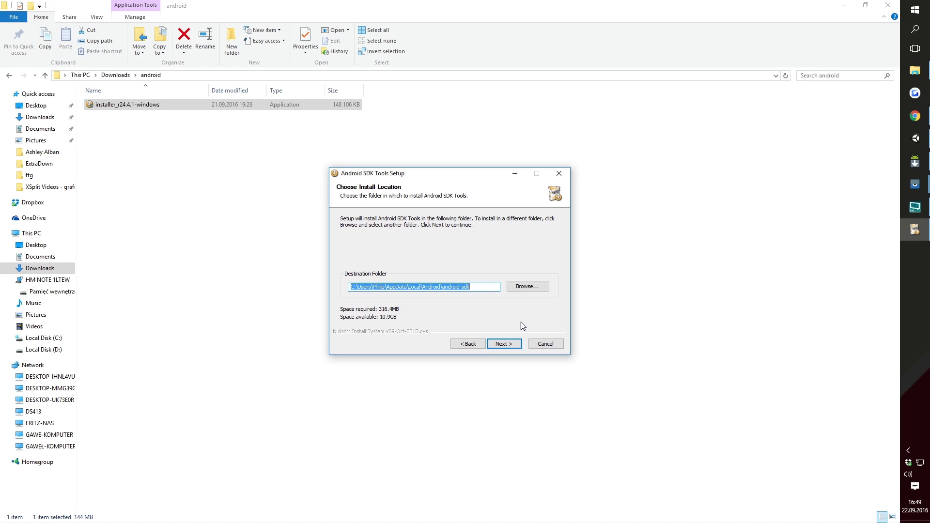
{"action": "left_click", "coordinate": [547, 343]}
{"action": "left_click", "coordinate": [922, 35]}
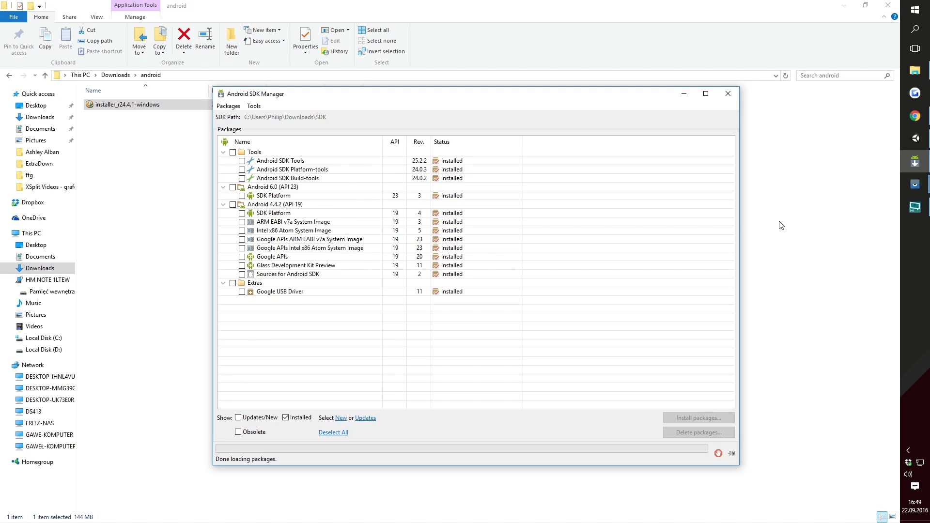
{"action": "left_click", "coordinate": [915, 138]}
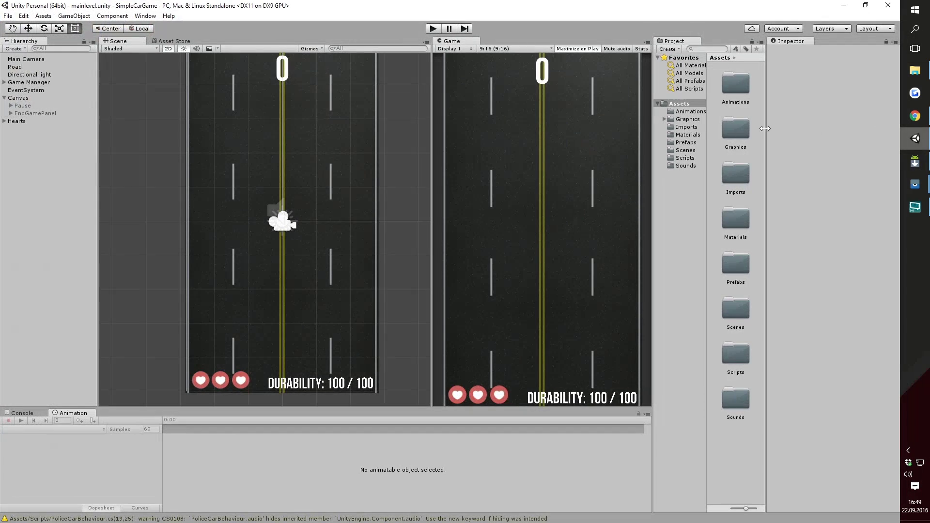
In File > Build Settings, select Android and switch platform away from PC, Mac & Linux Standalone
{"action": "left_click", "coordinate": [9, 16]}
{"action": "left_click", "coordinate": [71, 111]}
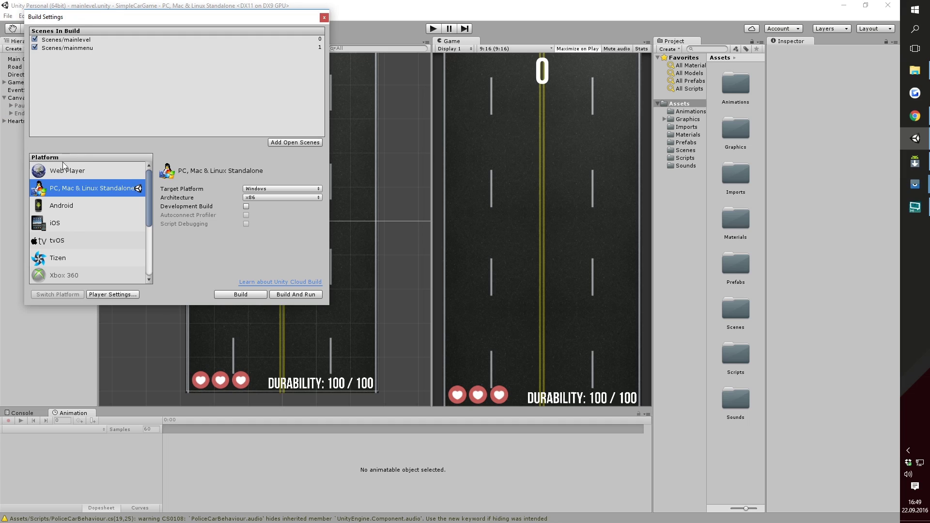
{"action": "left_click", "coordinate": [79, 204]}
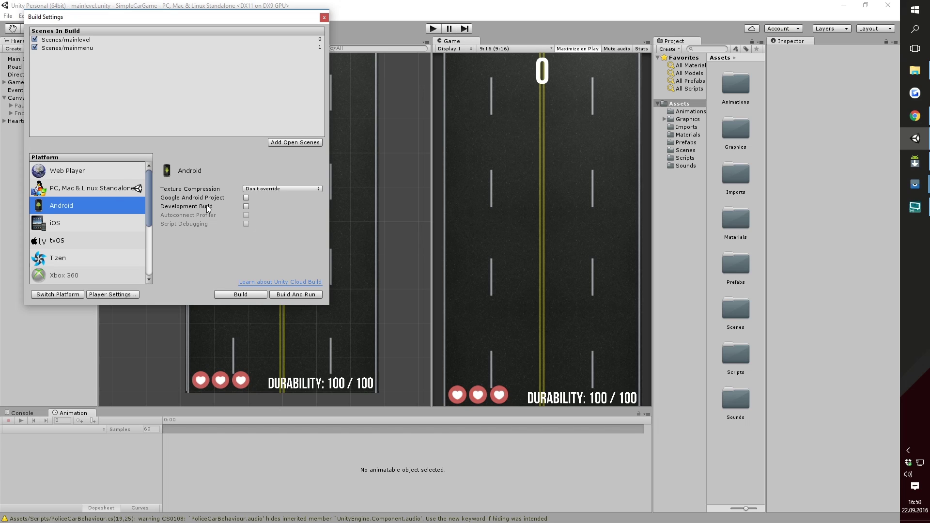
{"action": "left_click", "coordinate": [58, 295]}
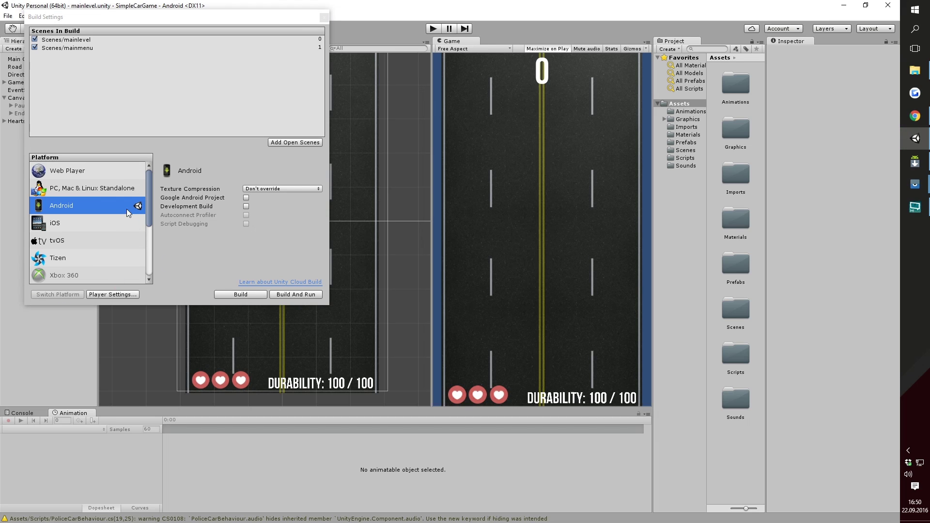
Open the Android Player Settings and keep Default Orientation at Portrait
{"action": "left_click", "coordinate": [130, 297]}
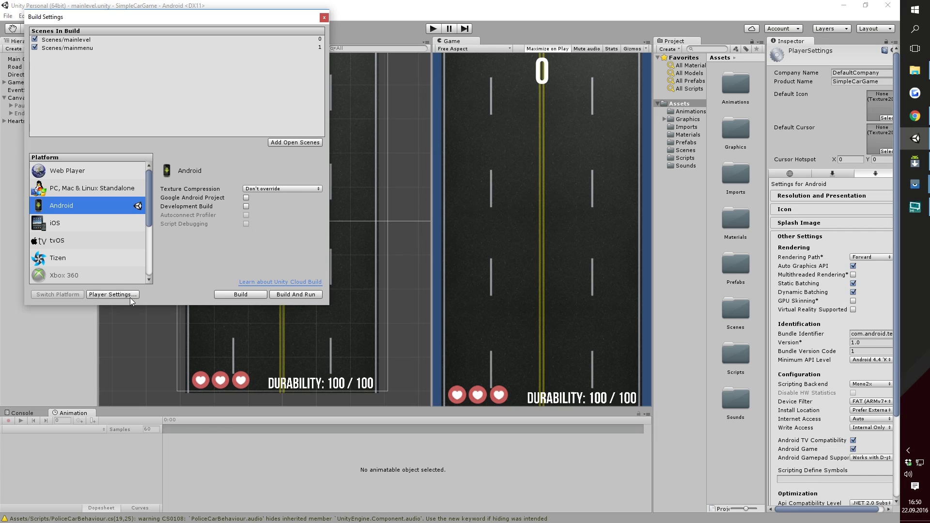
{"action": "left_click", "coordinate": [860, 196]}
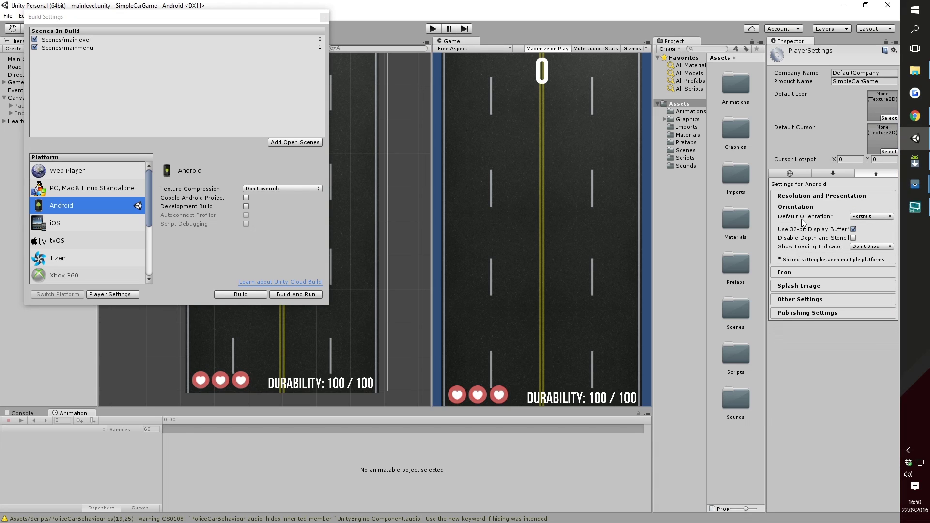
{"action": "left_click", "coordinate": [882, 218]}
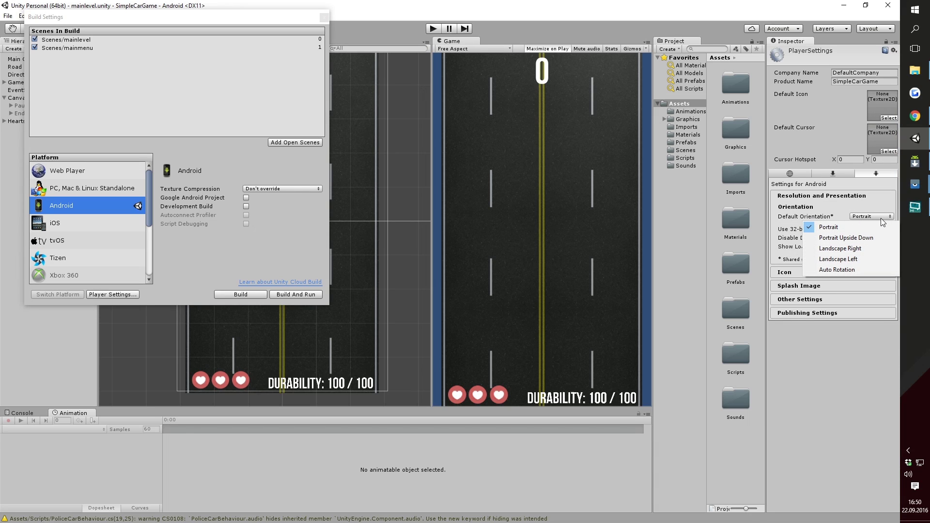
{"action": "left_click", "coordinate": [862, 198]}
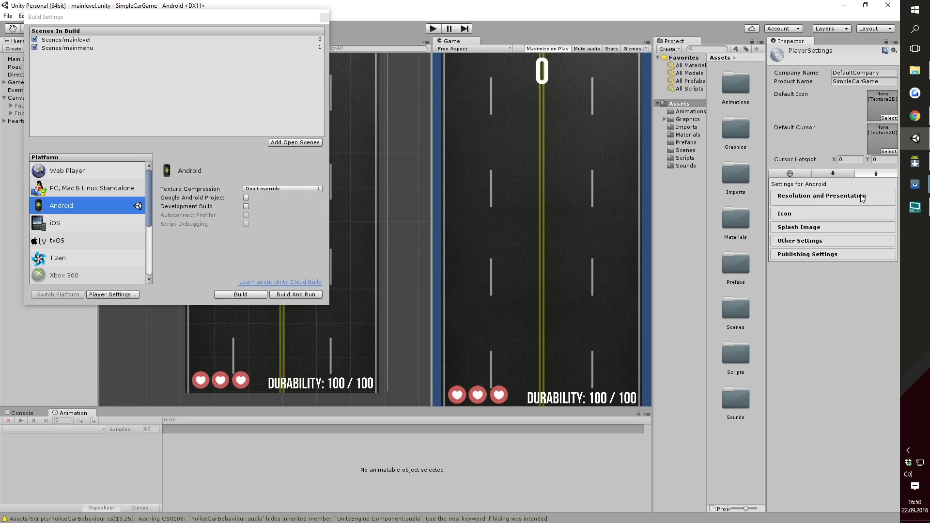
{"action": "left_click", "coordinate": [862, 197]}
Keep Minimum API Level at Android 4.4 'Kit Kat', check the bundle identifier, and close Build Settings
{"action": "left_click", "coordinate": [818, 297]}
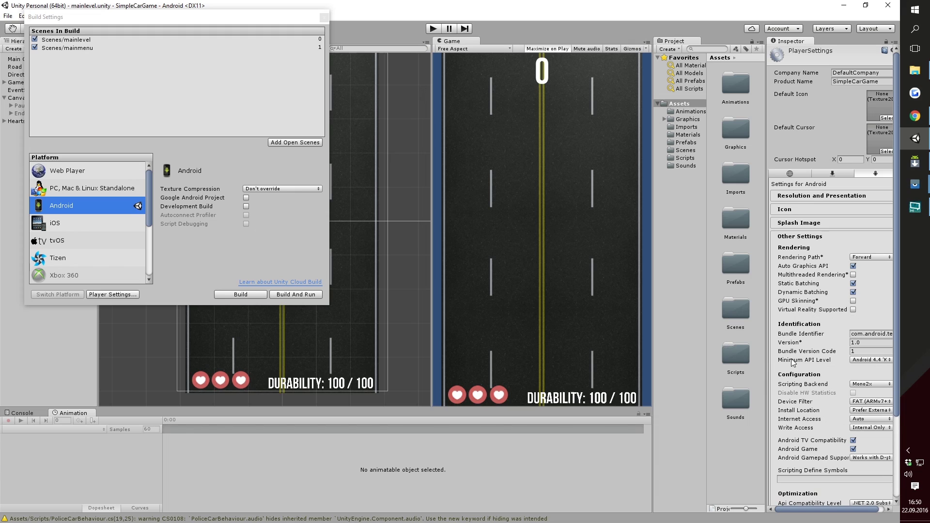
{"action": "left_click", "coordinate": [875, 360]}
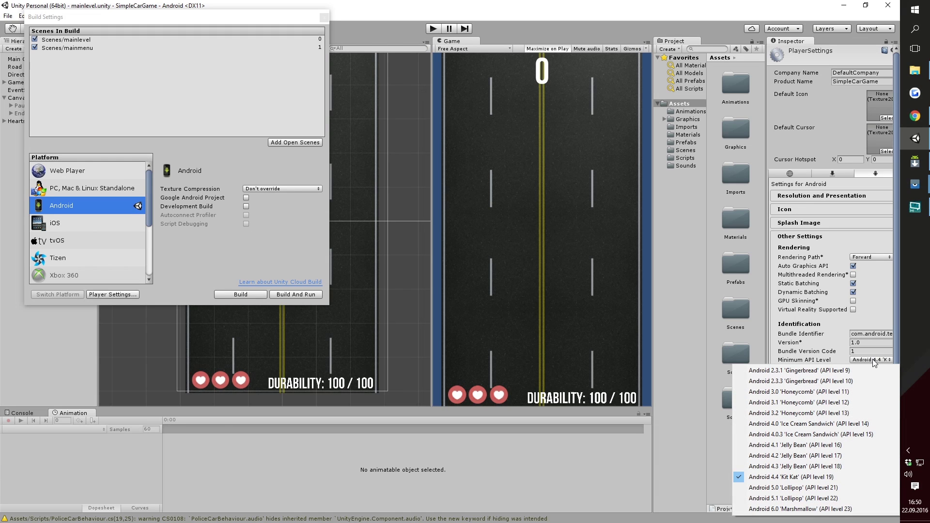
{"action": "left_click", "coordinate": [830, 334]}
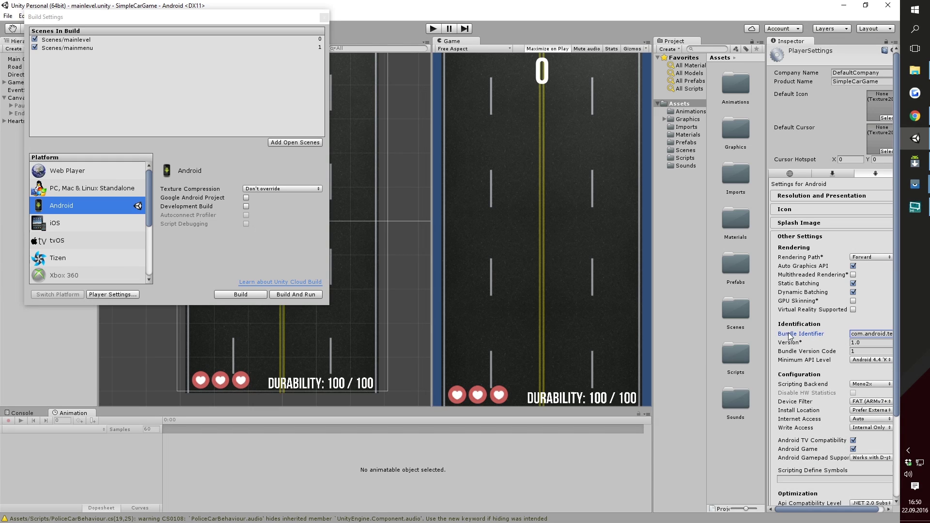
{"action": "left_click", "coordinate": [861, 335]}
{"action": "left_click", "coordinate": [859, 334]}
{"action": "left_click", "coordinate": [326, 18]}
{"action": "left_click", "coordinate": [22, 17]}
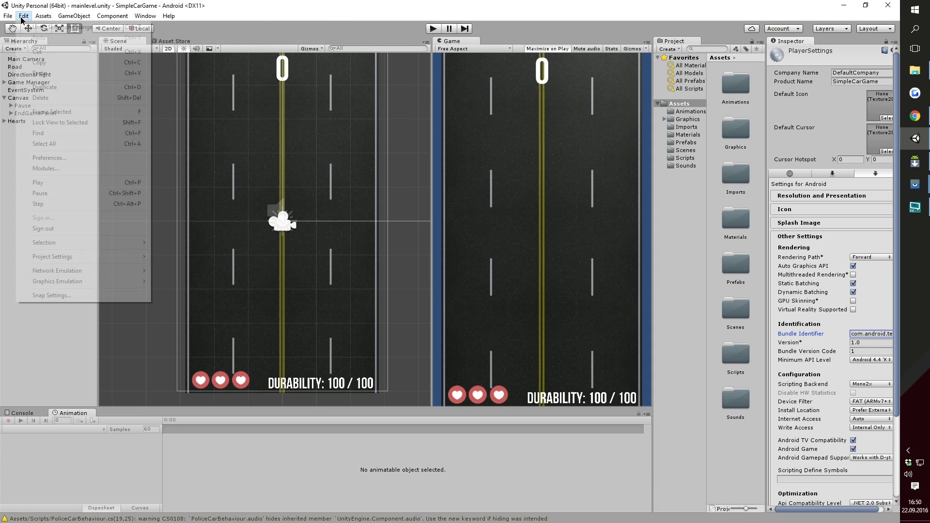
{"action": "left_click", "coordinate": [75, 157]}
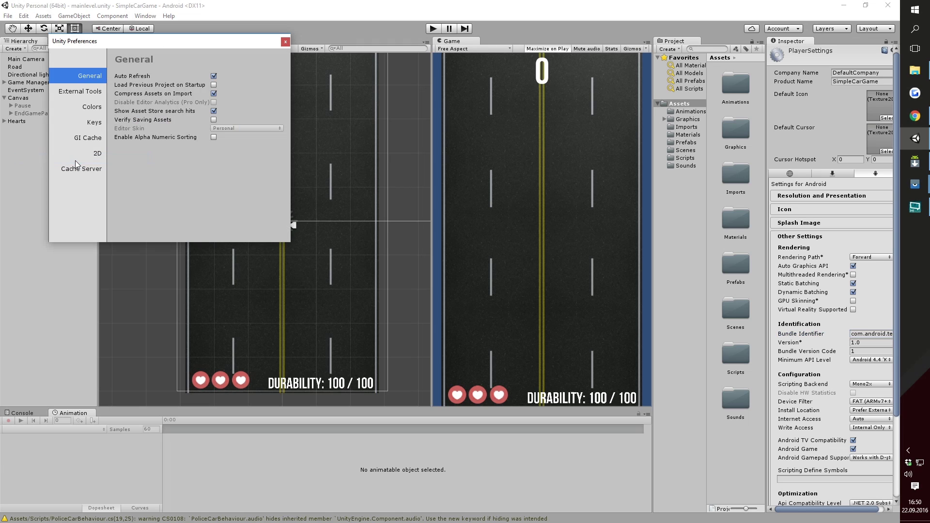
{"action": "left_click", "coordinate": [79, 92]}
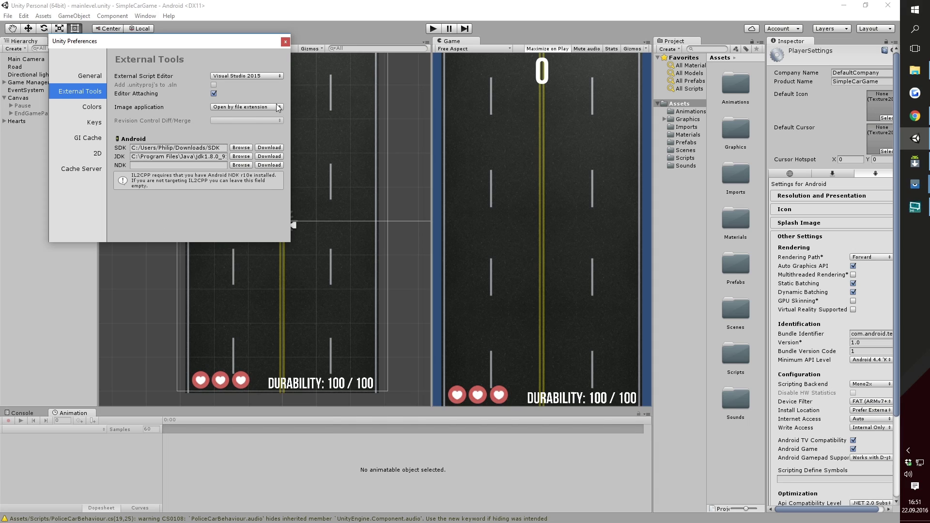
{"action": "left_click", "coordinate": [286, 42]}
In Edit > Project Settings > Editor, set the Unity Remote device to Any Android Device
{"action": "left_click", "coordinate": [25, 17]}
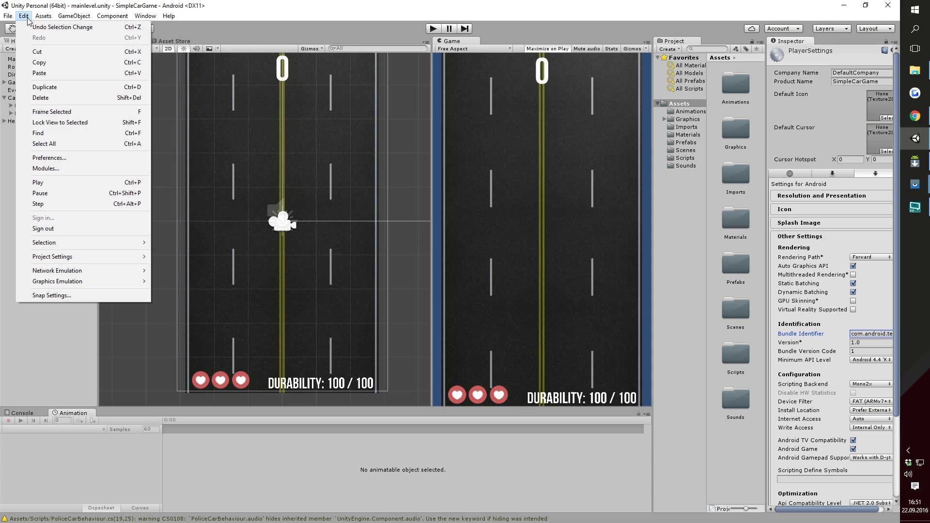
{"action": "mouse_move", "coordinate": [78, 255]}
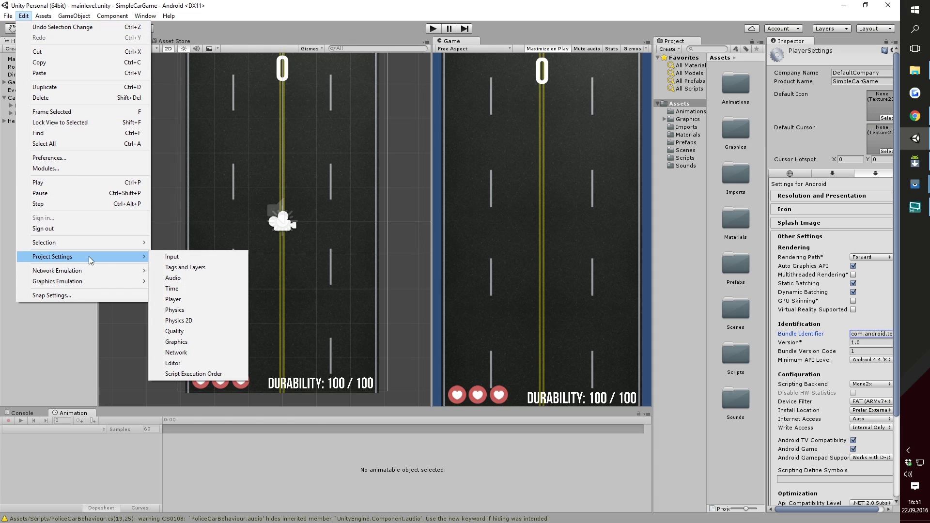
{"action": "left_click", "coordinate": [187, 363]}
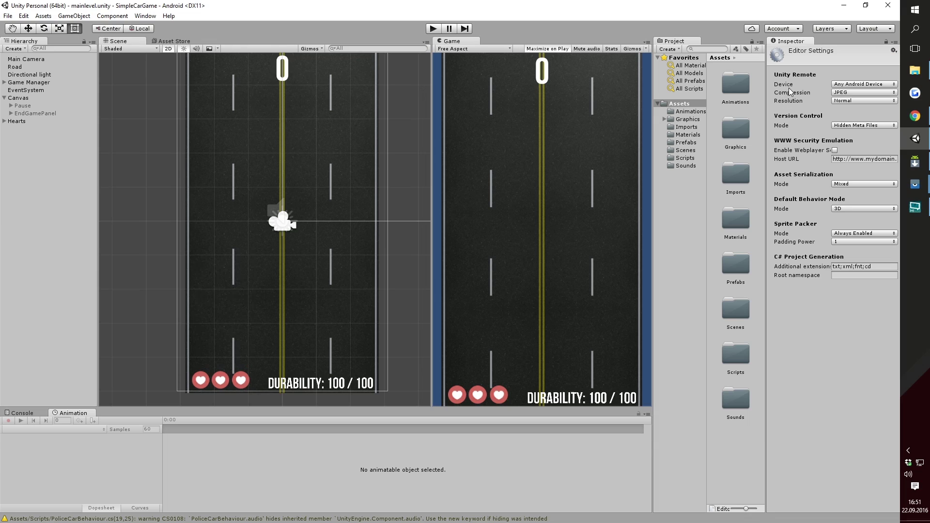
{"action": "left_click", "coordinate": [858, 86]}
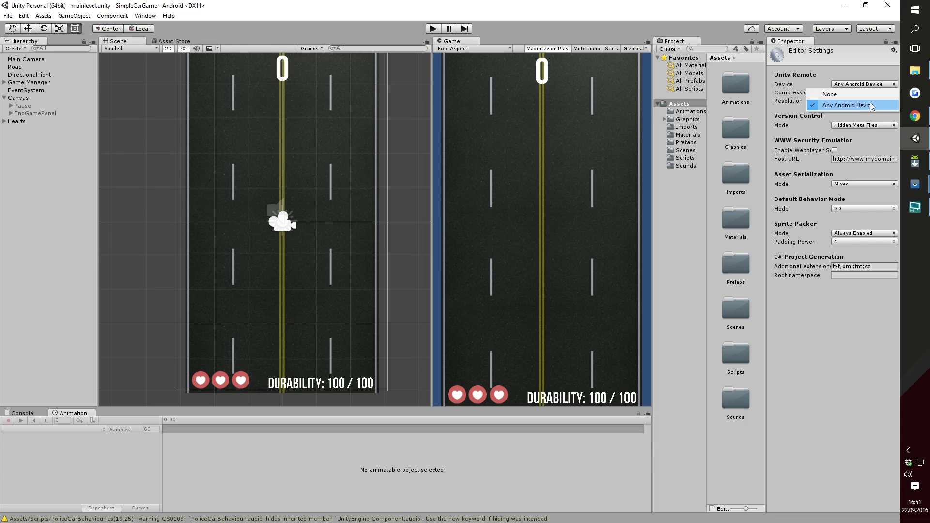
{"action": "left_click", "coordinate": [870, 105]}
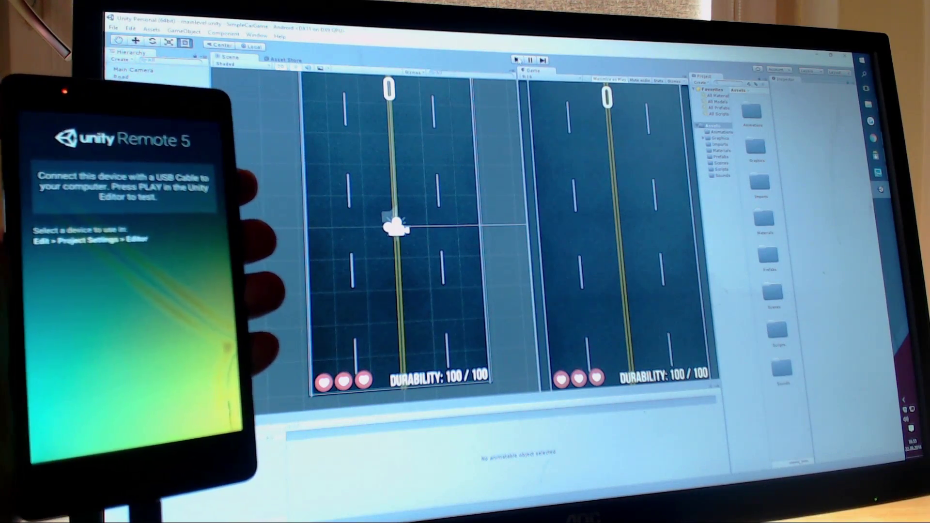
{"action": "left_click", "coordinate": [518, 60]}
{"action": "left_click", "coordinate": [517, 59]}
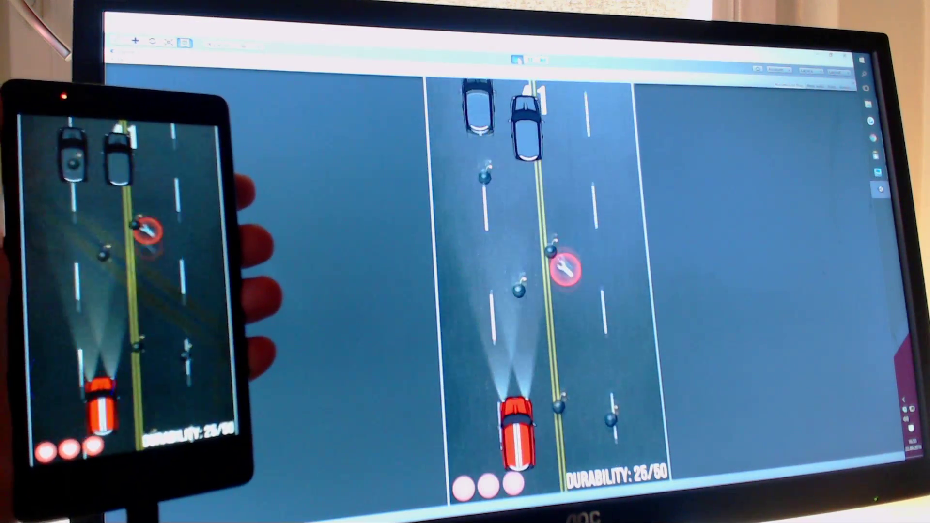
{"action": "key", "text": "ctrl+p"}
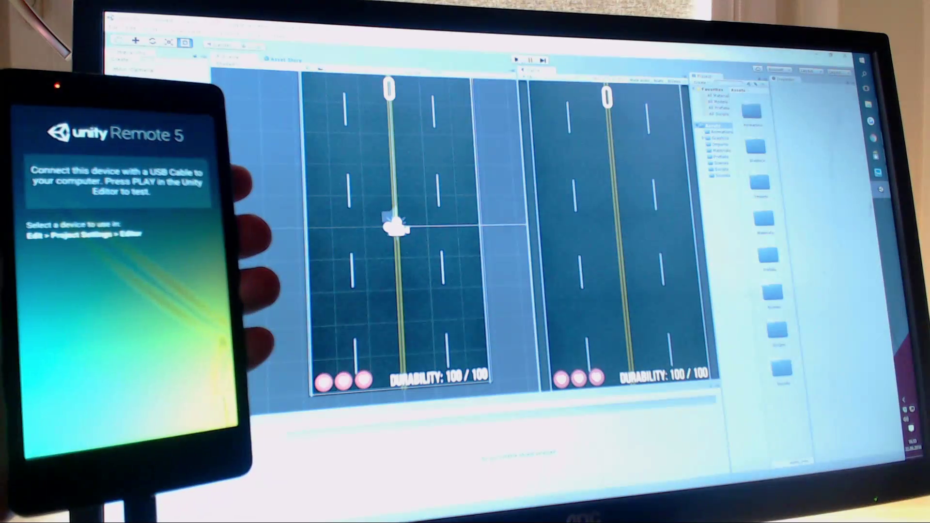